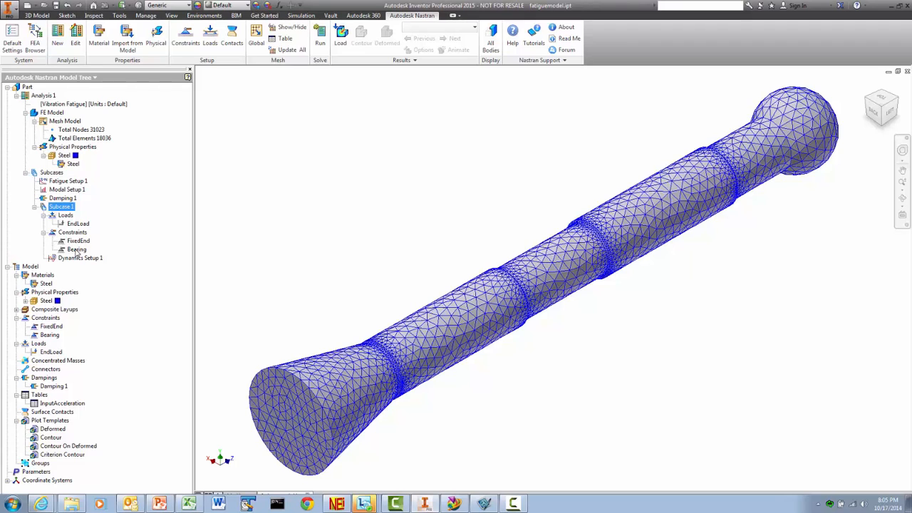
Step: Highlight the Bearing and FixedEnd constraints and the EndLoad, then clear the highlight via Subcase 1
click(77, 250)
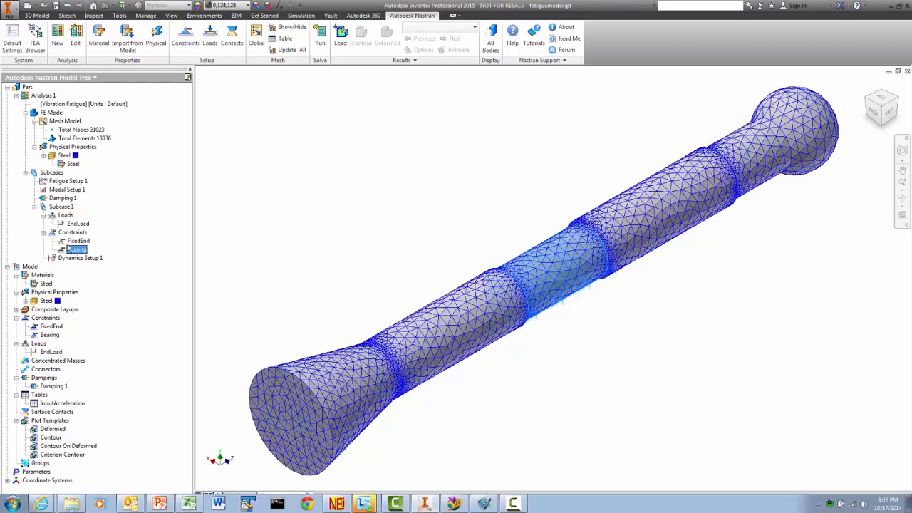
click(78, 241)
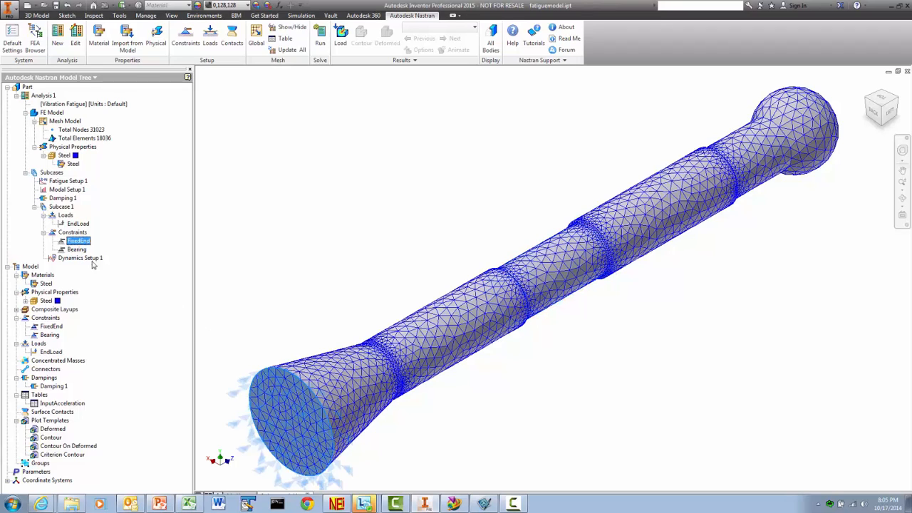
click(77, 224)
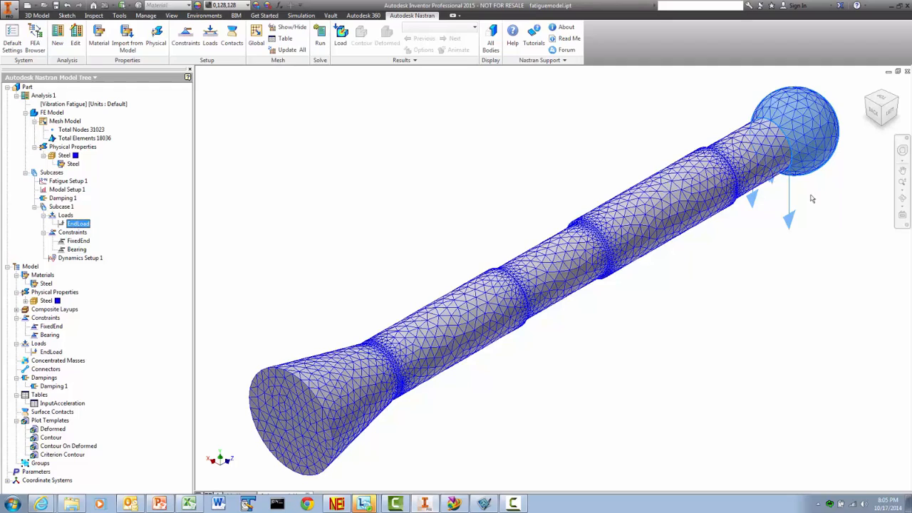
click(61, 207)
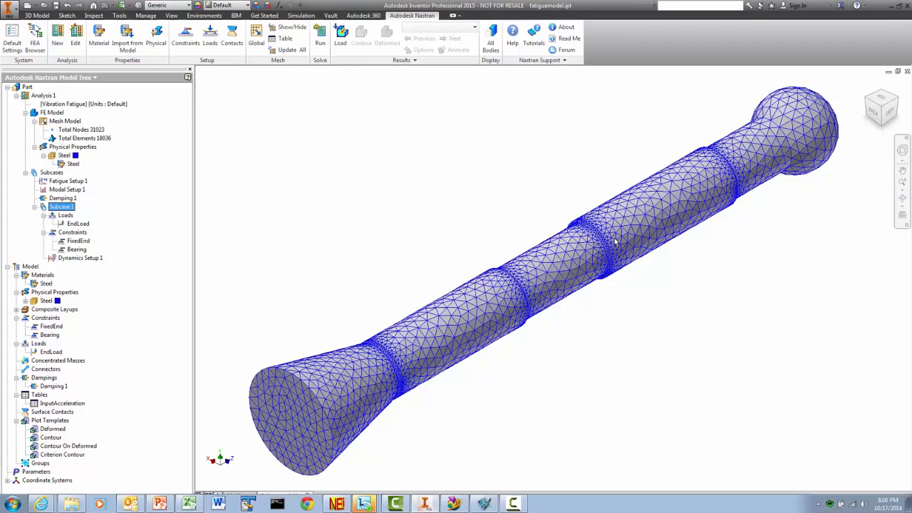
Step: Zoom in closely on the mesh along the shaft
click(902, 184)
drag(497, 226, 501, 269)
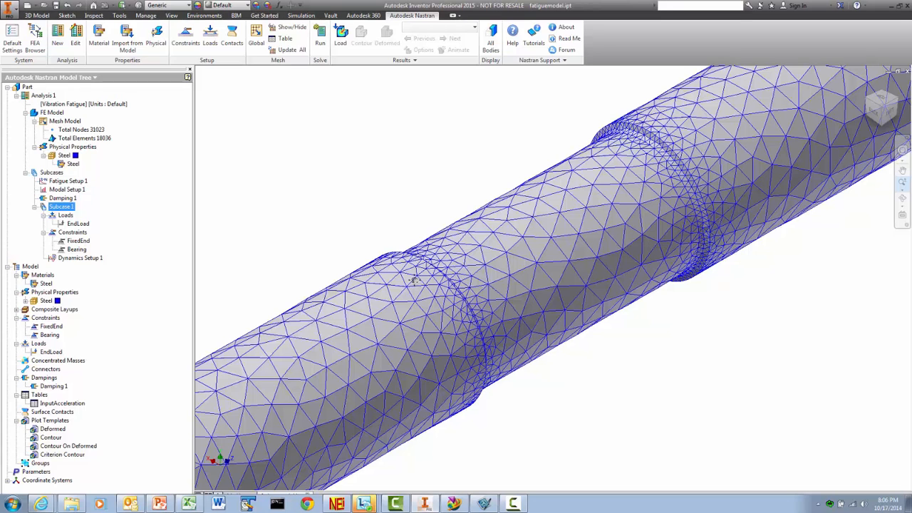
Step: Pan the meshed shaft view upward
middle_drag(415, 286, 414, 266)
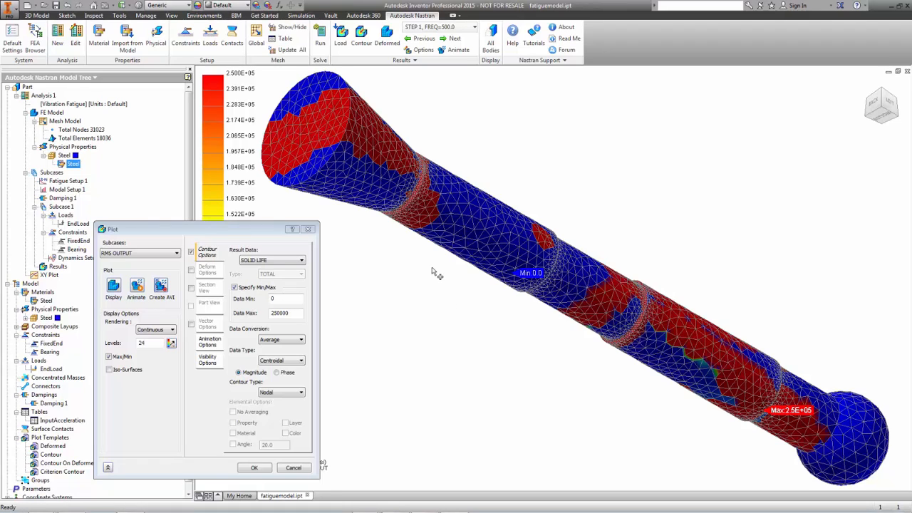
click(177, 255)
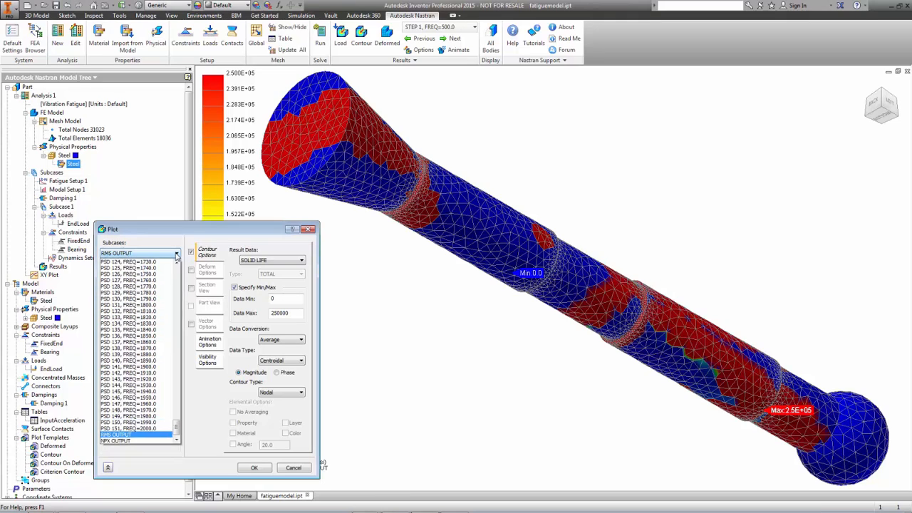
drag(177, 428, 177, 263)
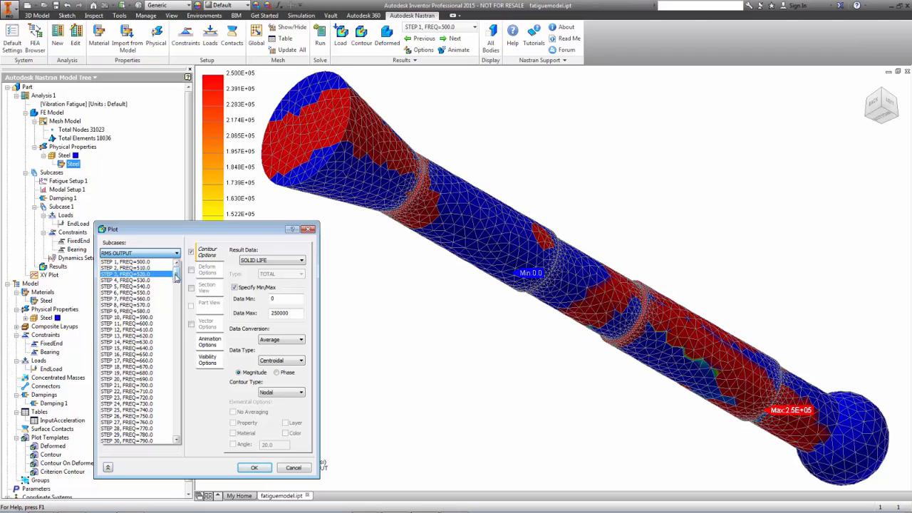
drag(177, 277, 177, 365)
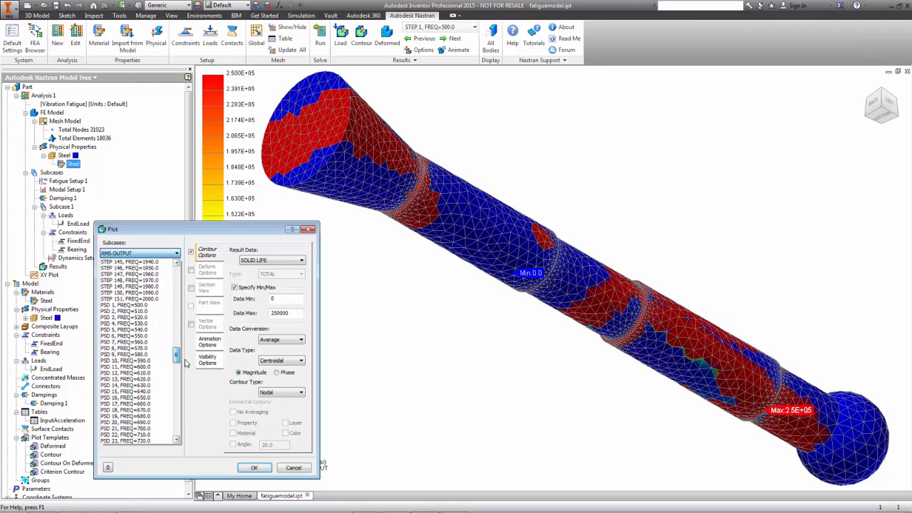
drag(177, 365, 177, 436)
click(136, 422)
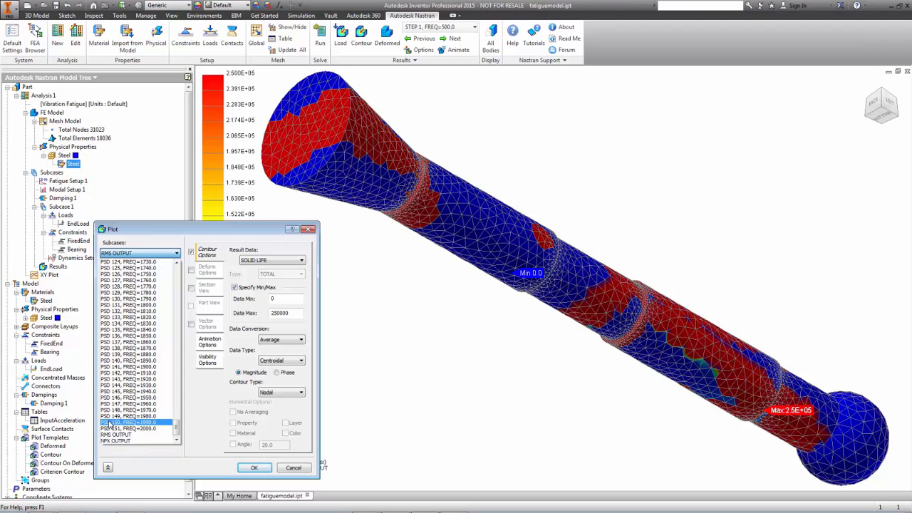
Step: Keep RMS OUTPUT and plot SOLID VON MISES stress instead of solid life
click(120, 440)
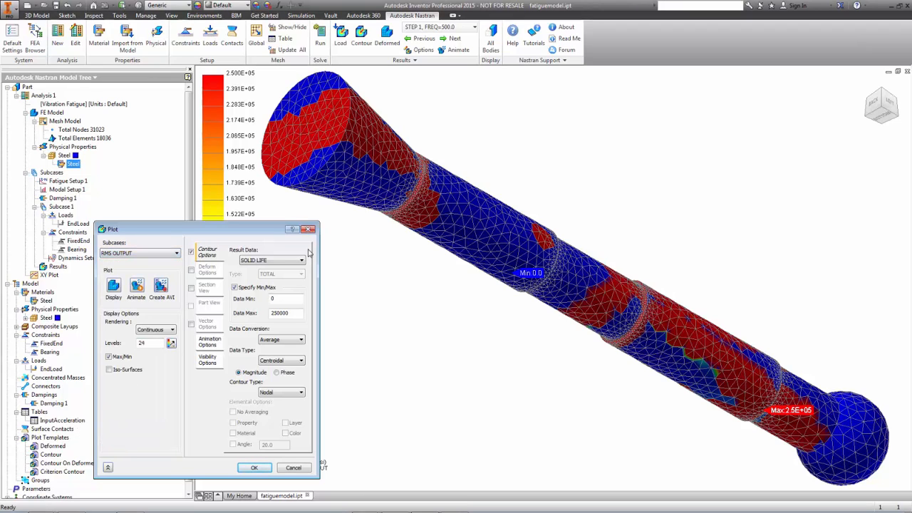
click(301, 260)
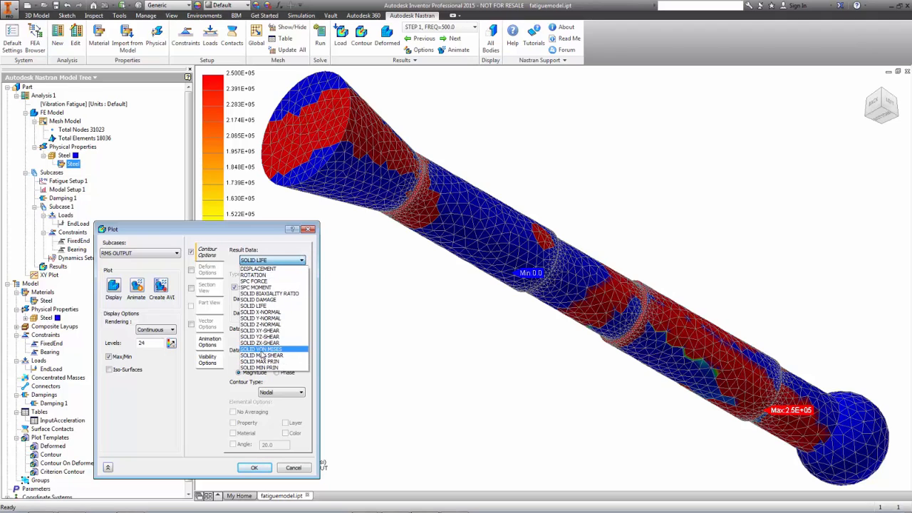
click(260, 350)
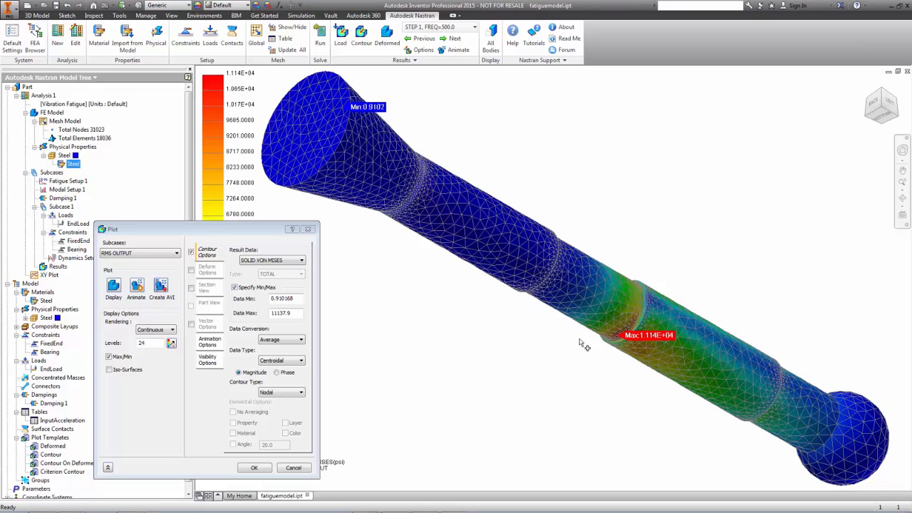